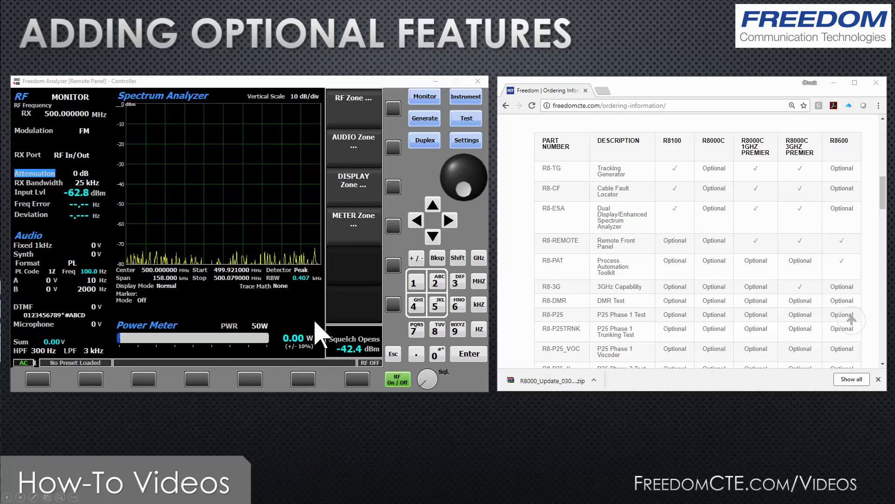
# Go to the analyzer's options list in the settings and open the option key entry
pyautogui.click(467, 140)
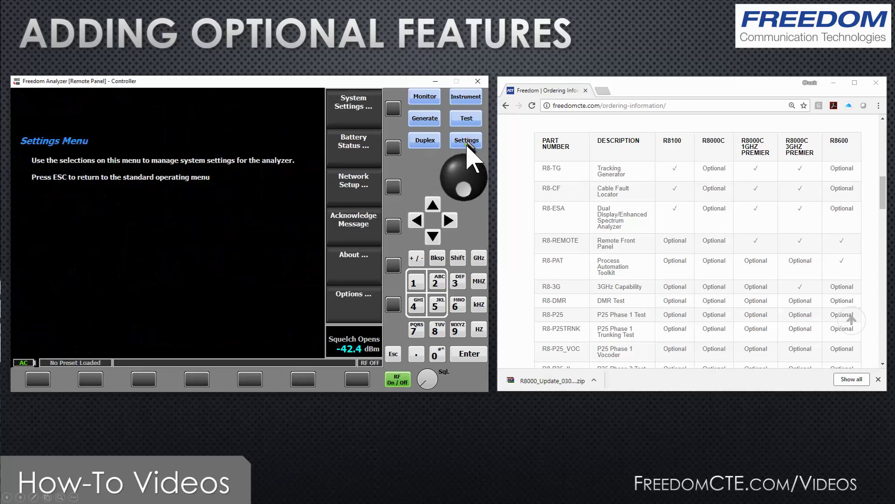
pyautogui.click(392, 306)
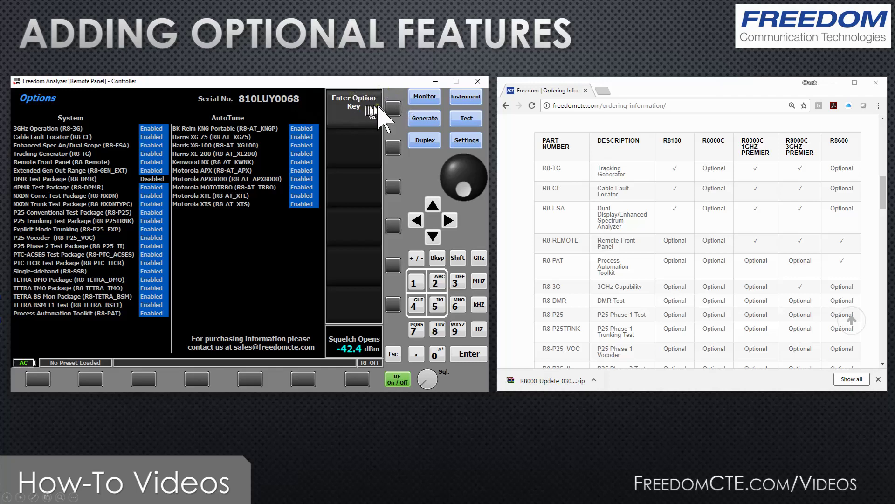
pyautogui.click(391, 109)
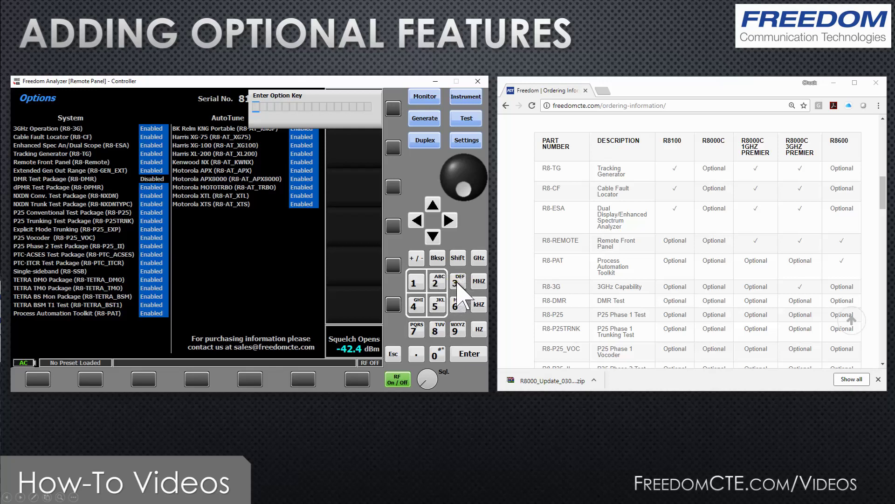
# Enter the option key for the DMR Test Package (R8-DMR), submit it and proceed with applying the option
pyautogui.click(457, 283)
pyautogui.click(456, 282)
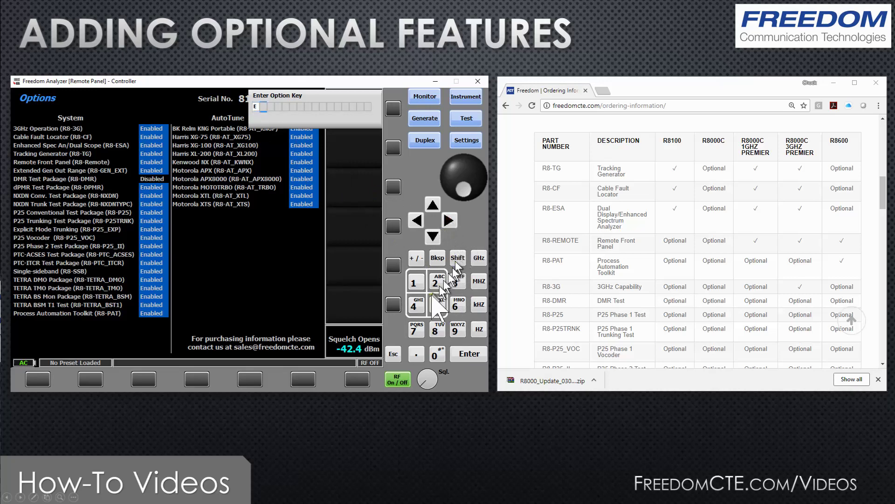
pyautogui.click(414, 306)
pyautogui.click(414, 306)
pyautogui.click(414, 306)
pyautogui.click(414, 306)
pyautogui.click(449, 221)
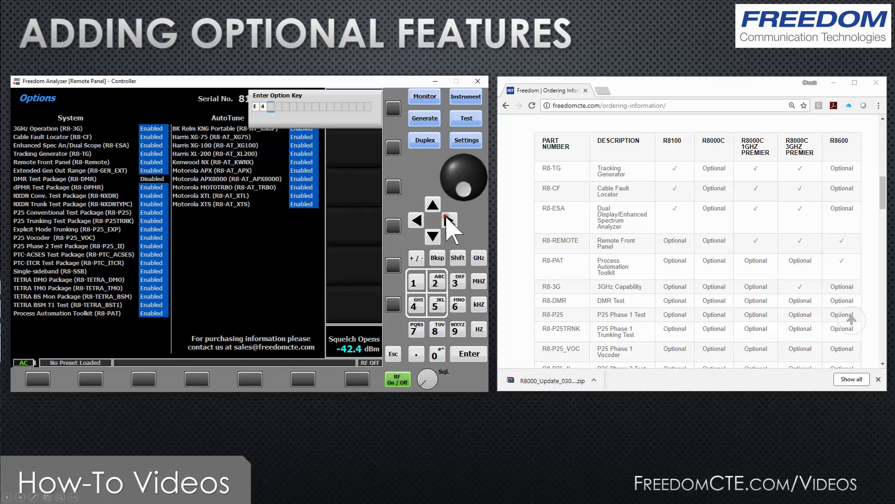
pyautogui.click(459, 285)
pyautogui.click(459, 286)
pyautogui.click(449, 221)
pyautogui.click(458, 285)
pyautogui.click(449, 221)
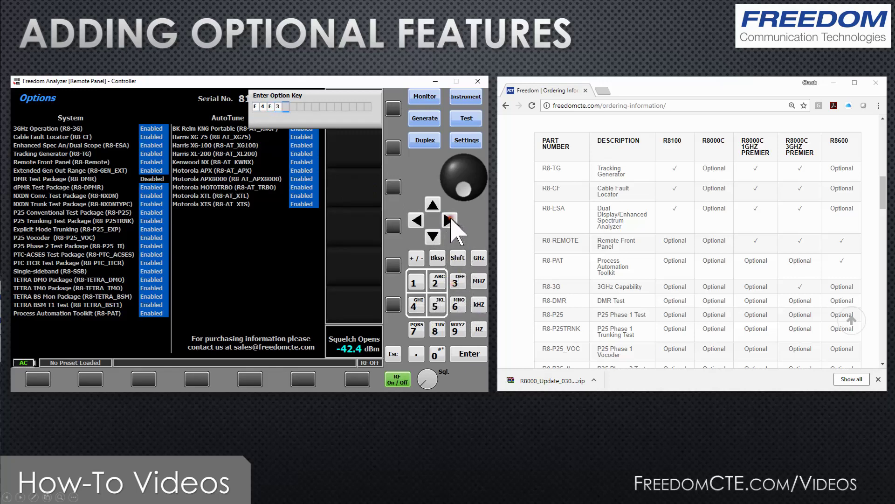
pyautogui.click(437, 282)
pyautogui.click(448, 220)
pyautogui.click(435, 354)
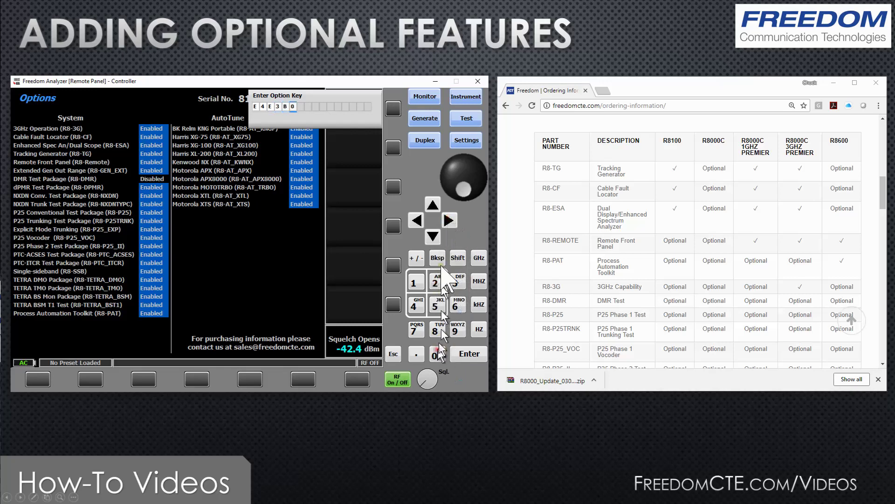
pyautogui.click(448, 220)
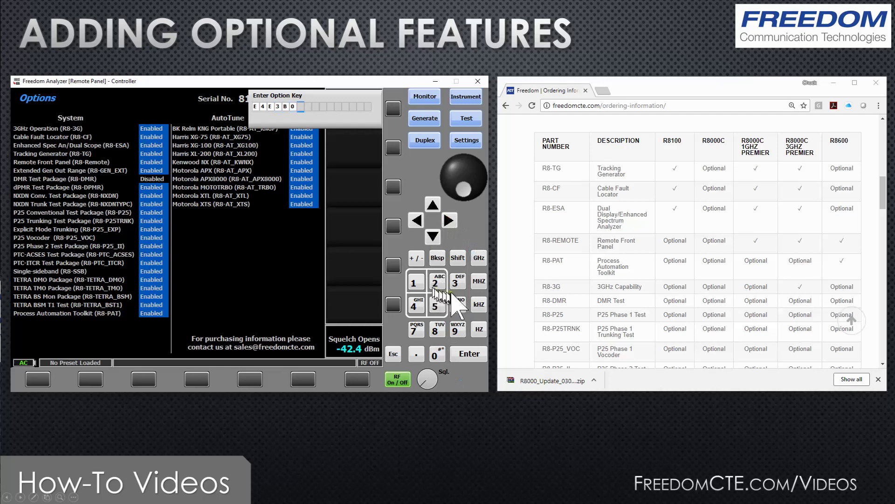
pyautogui.click(456, 305)
pyautogui.click(450, 221)
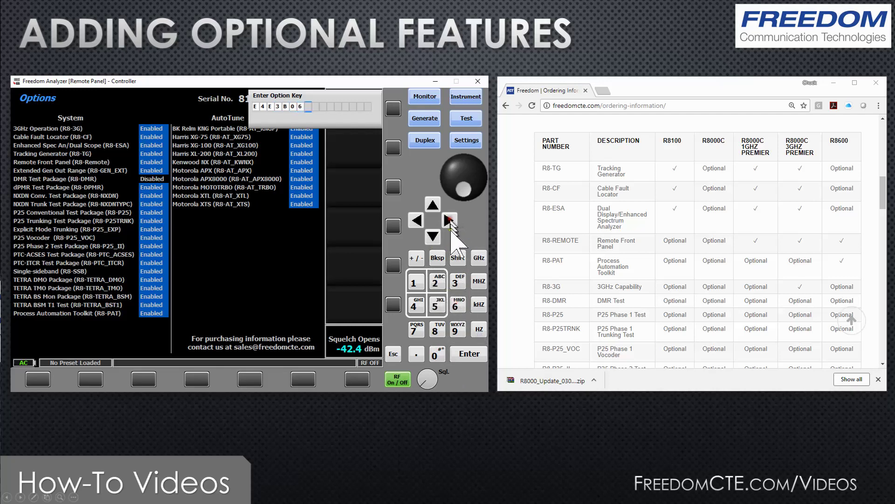
pyautogui.click(457, 282)
pyautogui.click(459, 282)
pyautogui.click(449, 220)
pyautogui.click(422, 302)
pyautogui.click(449, 220)
pyautogui.click(457, 282)
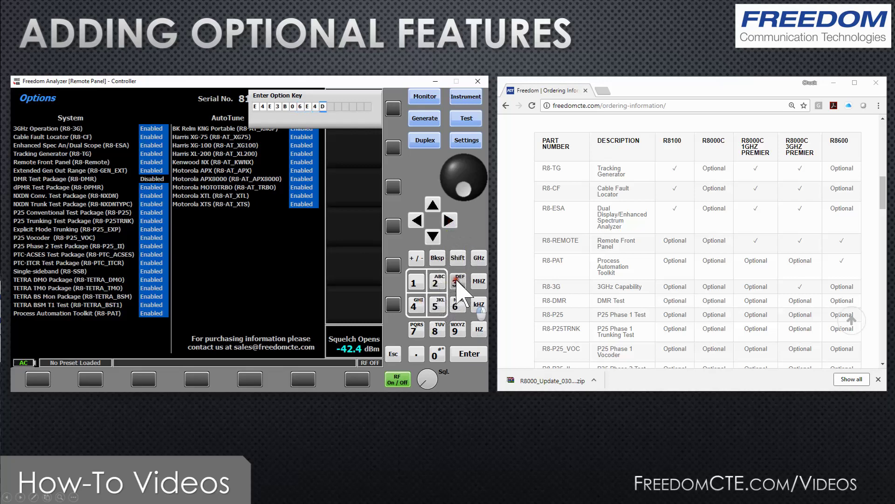
pyautogui.click(457, 282)
pyautogui.click(449, 221)
pyautogui.click(457, 282)
pyautogui.click(449, 220)
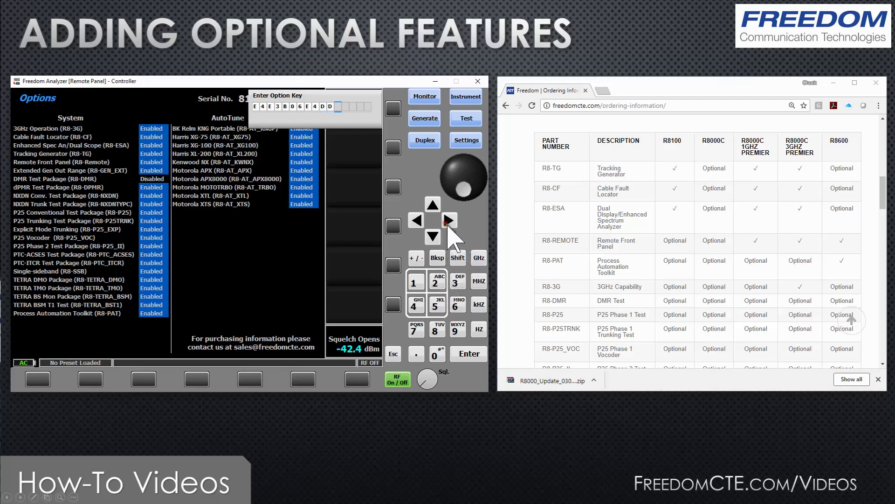
pyautogui.click(438, 283)
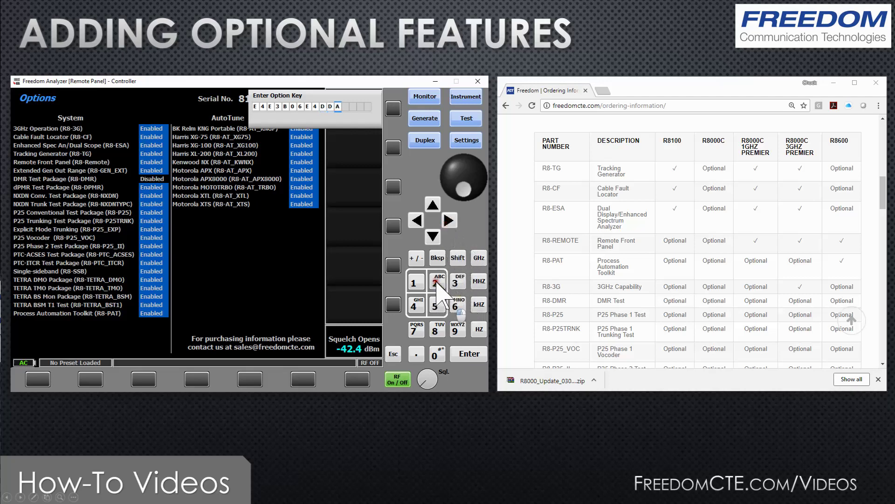
pyautogui.click(438, 282)
pyautogui.click(449, 220)
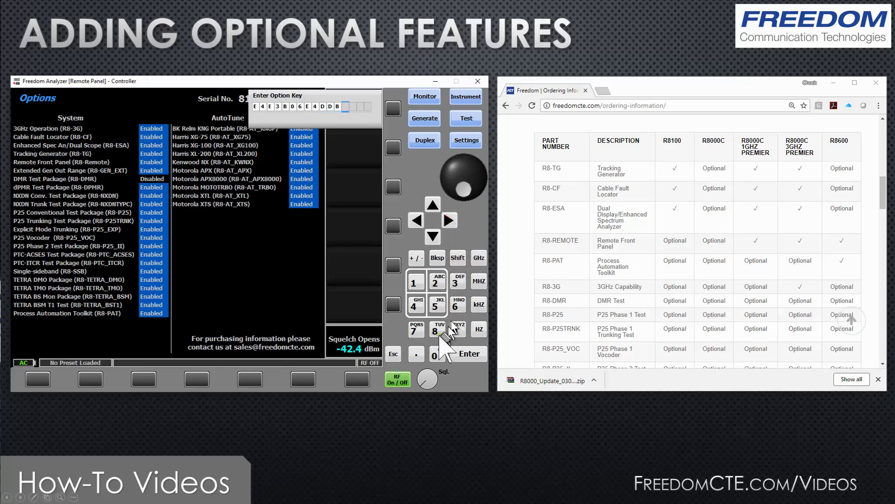
pyautogui.click(436, 330)
pyautogui.click(449, 220)
pyautogui.click(414, 307)
pyautogui.click(449, 220)
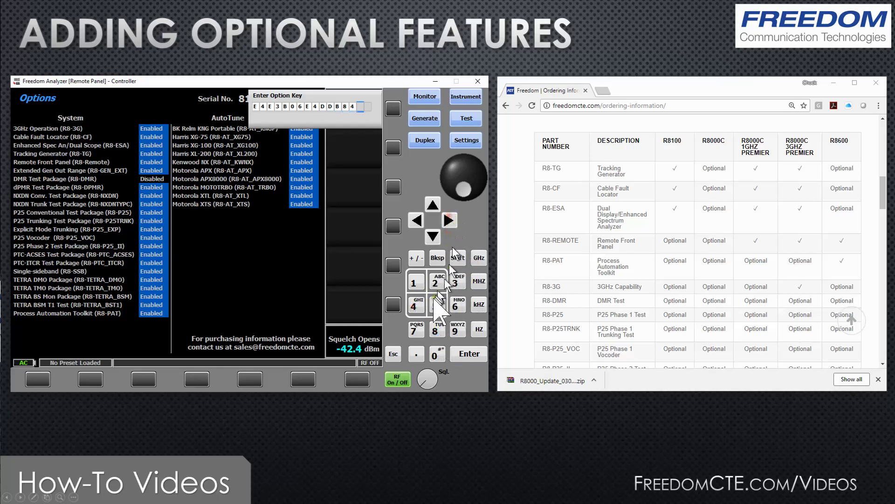
pyautogui.click(457, 283)
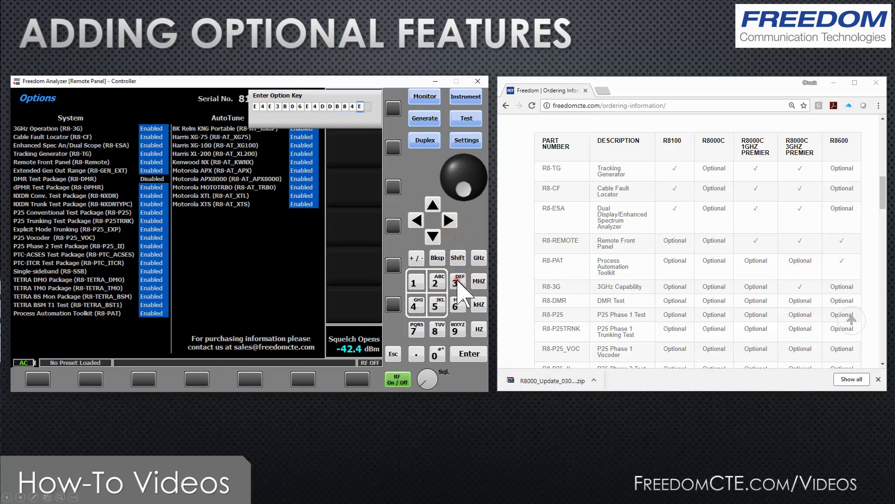
pyautogui.click(458, 283)
pyautogui.click(449, 221)
pyautogui.click(464, 357)
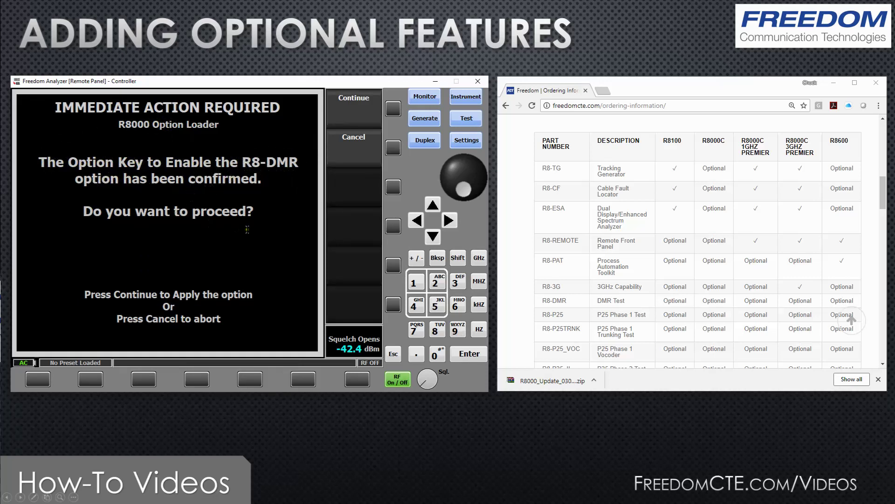
pyautogui.click(393, 111)
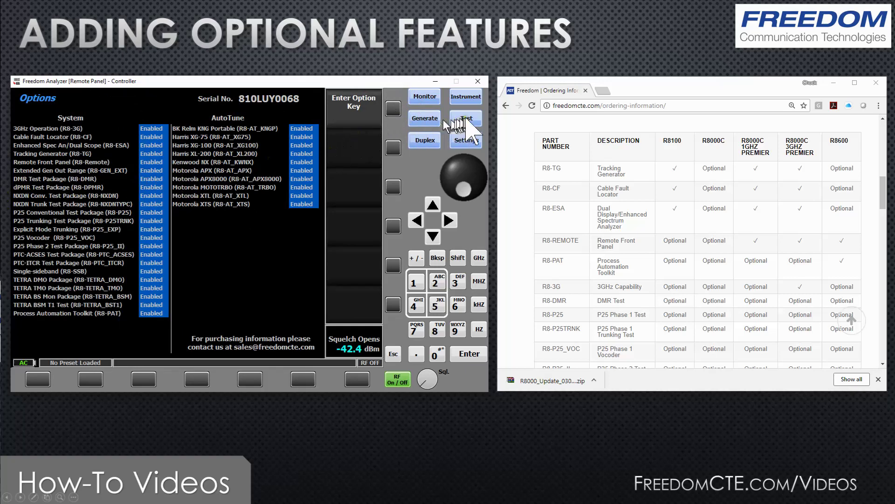
# Switch the analyzer's test mode from Standard to DMR
pyautogui.click(469, 118)
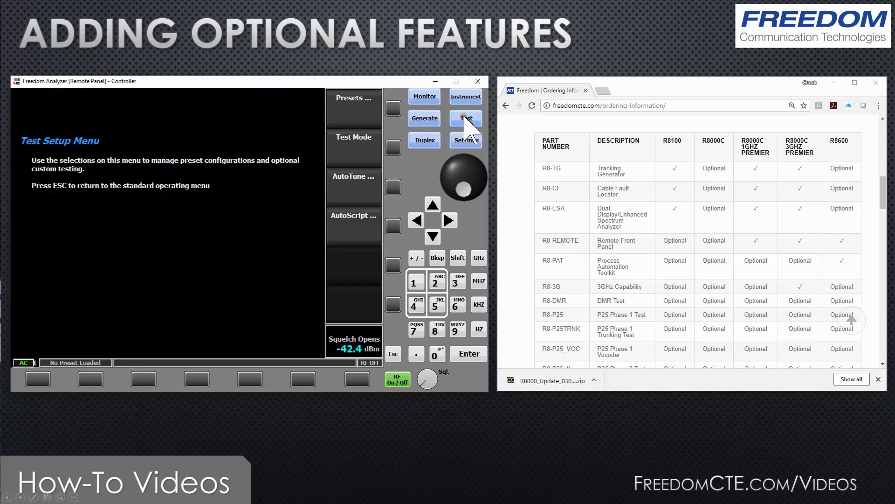
pyautogui.click(393, 148)
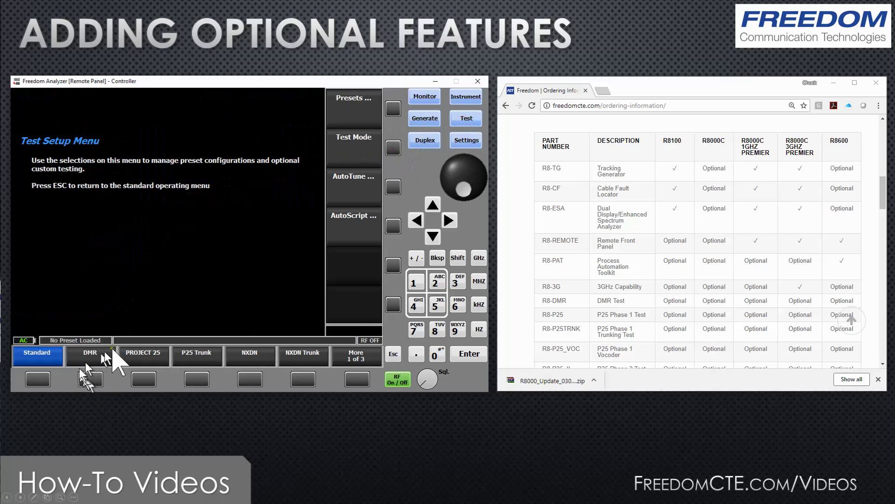
pyautogui.click(90, 378)
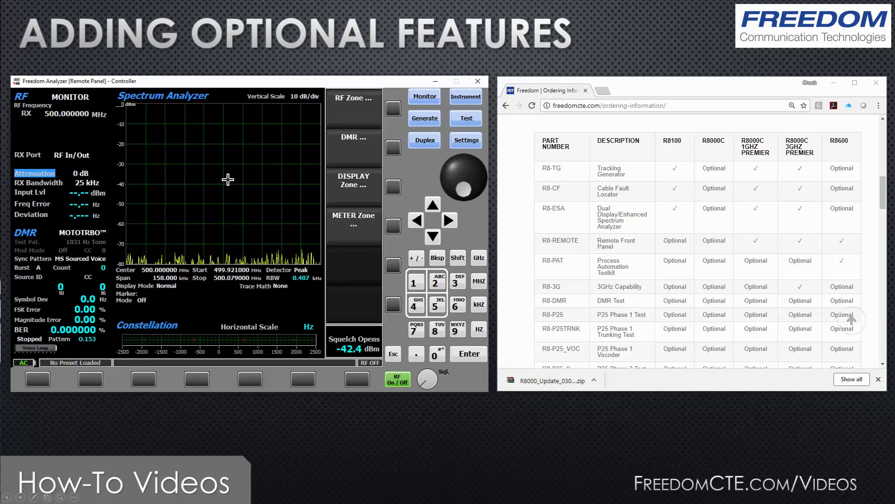
# Leave the options list and show the analyzer's About information to check its system version
pyautogui.click(464, 141)
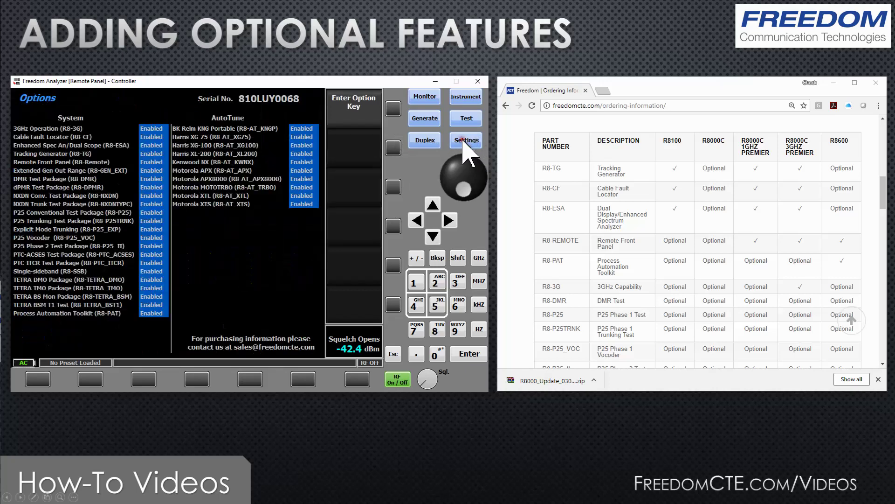
pyautogui.click(394, 354)
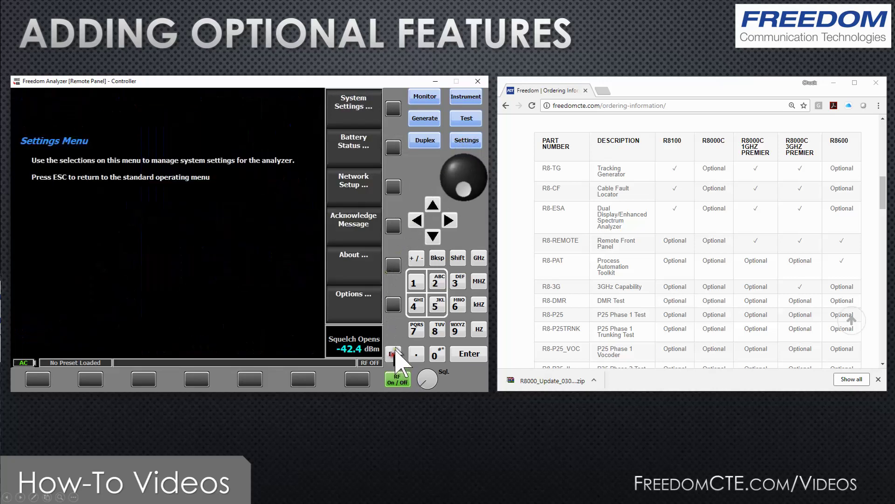
pyautogui.click(394, 265)
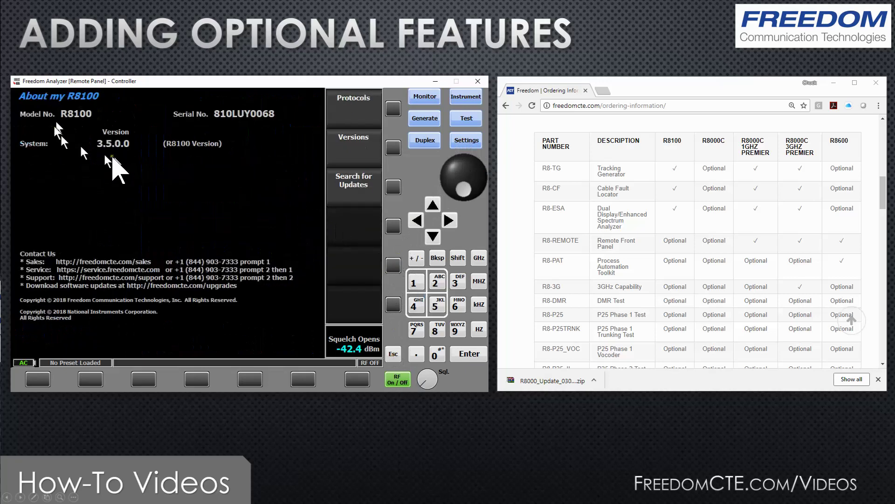
# Switch to the browser, open the Upgrades page of freedomcte.com and examine the table of system versions and updates
pyautogui.scroll(6, 629, 243)
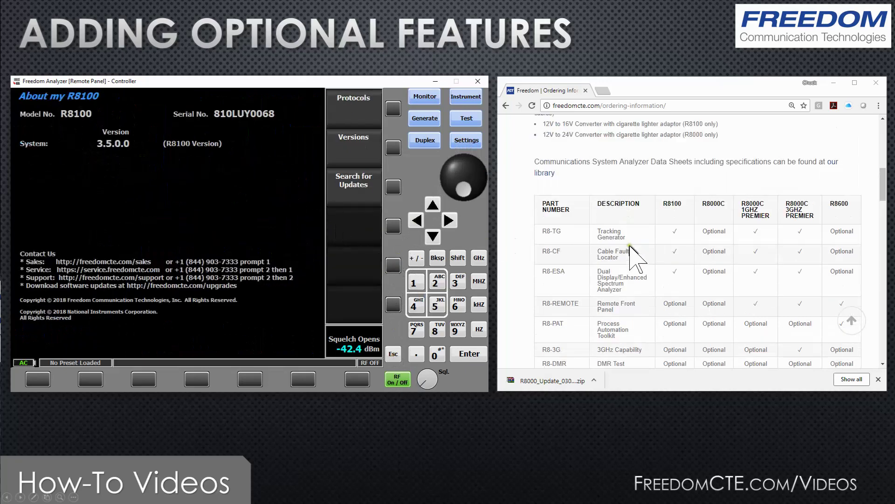
pyautogui.click(536, 141)
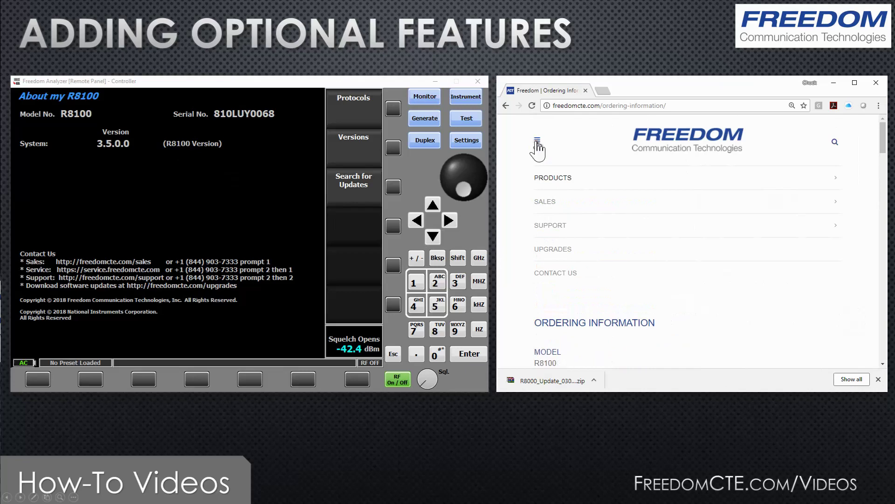
pyautogui.click(557, 252)
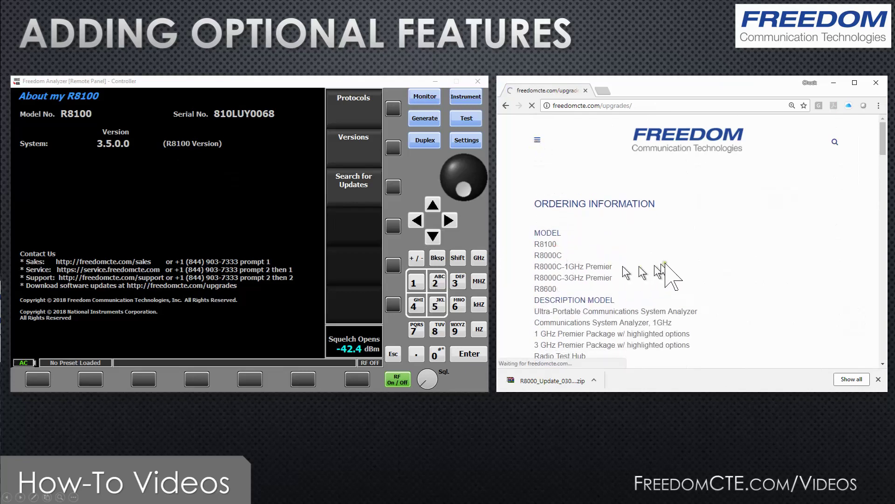
pyautogui.scroll(-10, 748, 212)
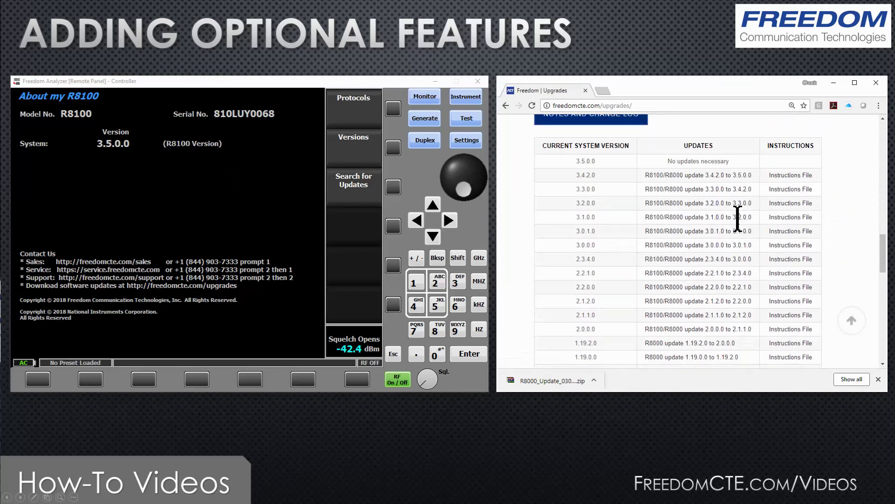
pyautogui.scroll(3, 713, 270)
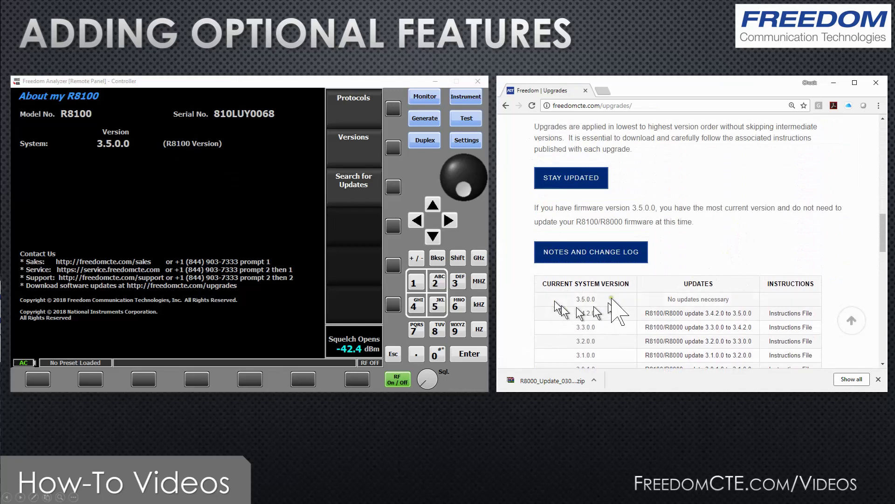